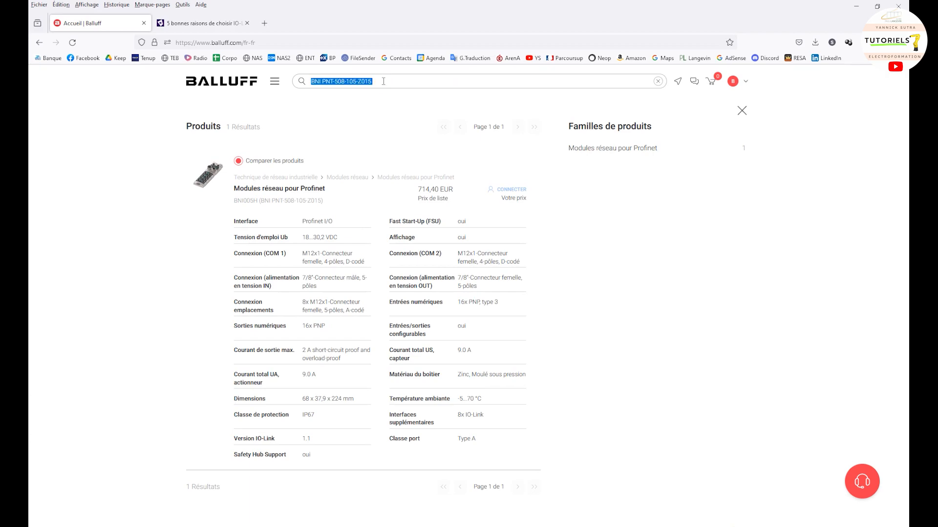
Open the product page of the Profinet network module BNI PNT-508-105-Z015 from the search results
click(382, 82)
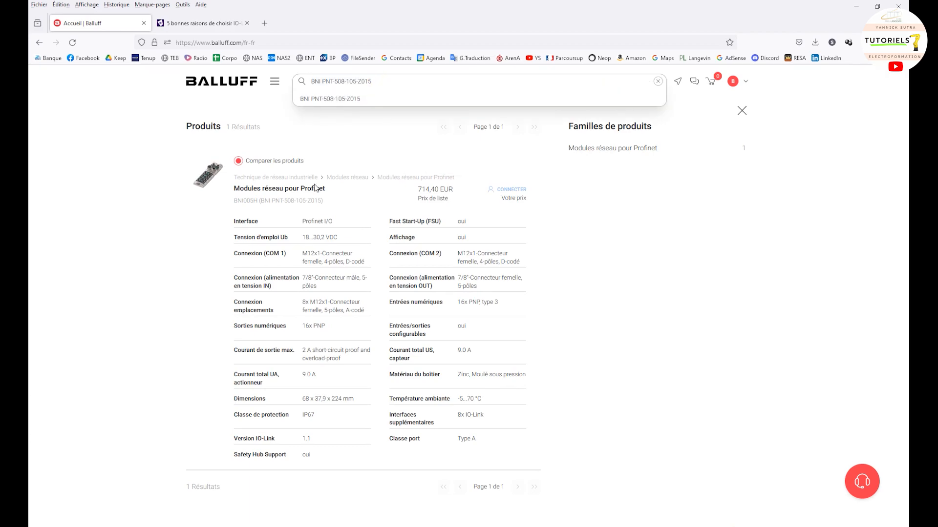
drag(324, 201, 259, 201)
click(208, 179)
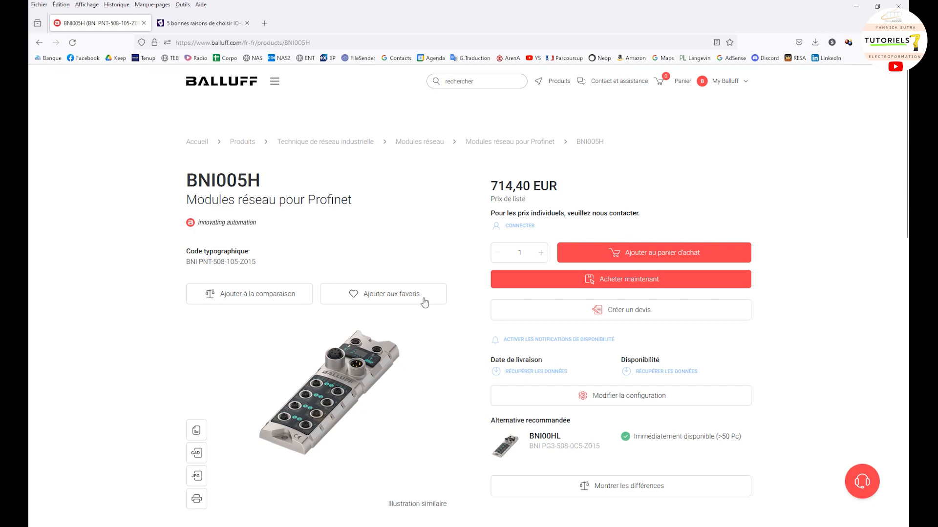
Download the Profinet device description archive GSDML BNI PNT-508-105-Z015 from the product's software downloads
scroll(513, 294, down, 10)
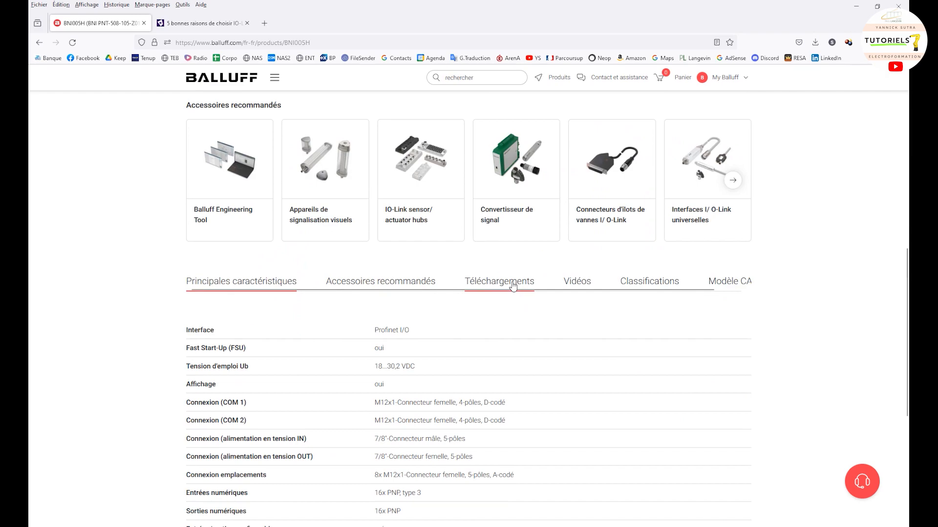
click(513, 286)
scroll(516, 293, down, 2)
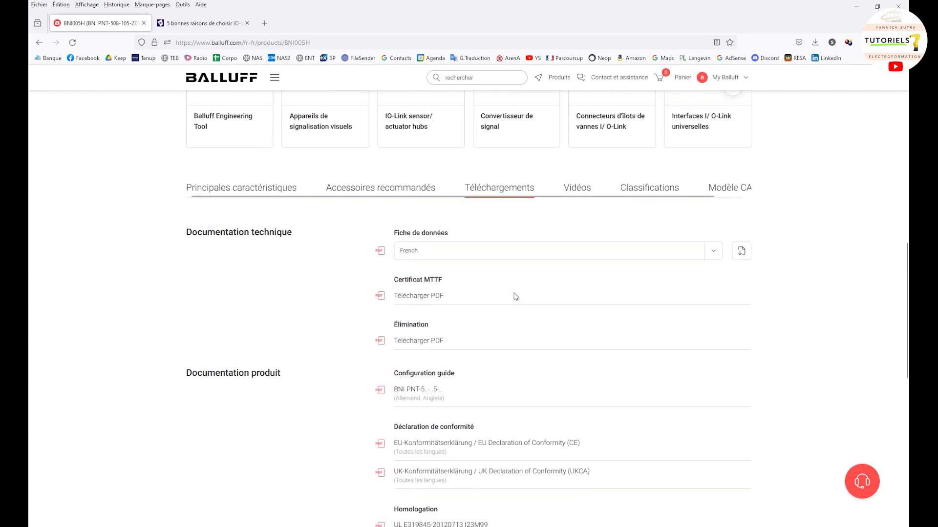
scroll(523, 293, down, 3)
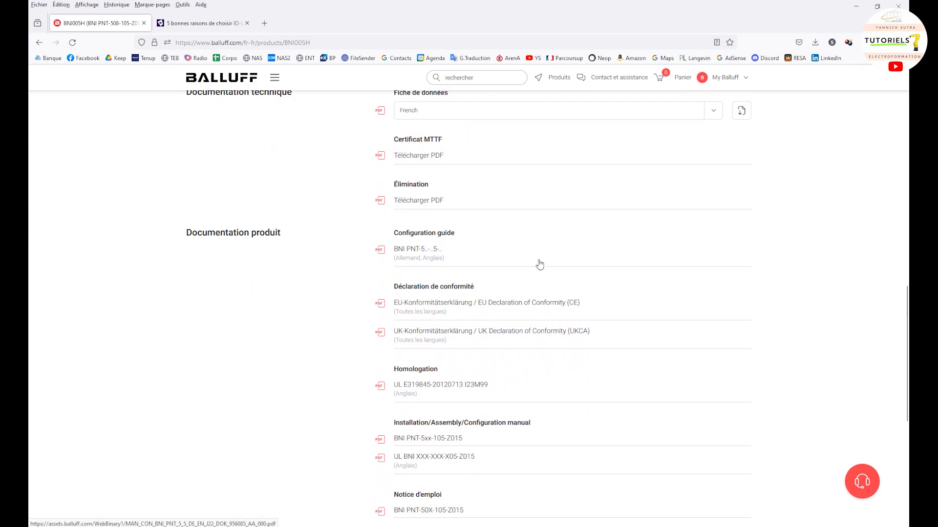
scroll(537, 266, down, 2)
scroll(531, 257, down, 1)
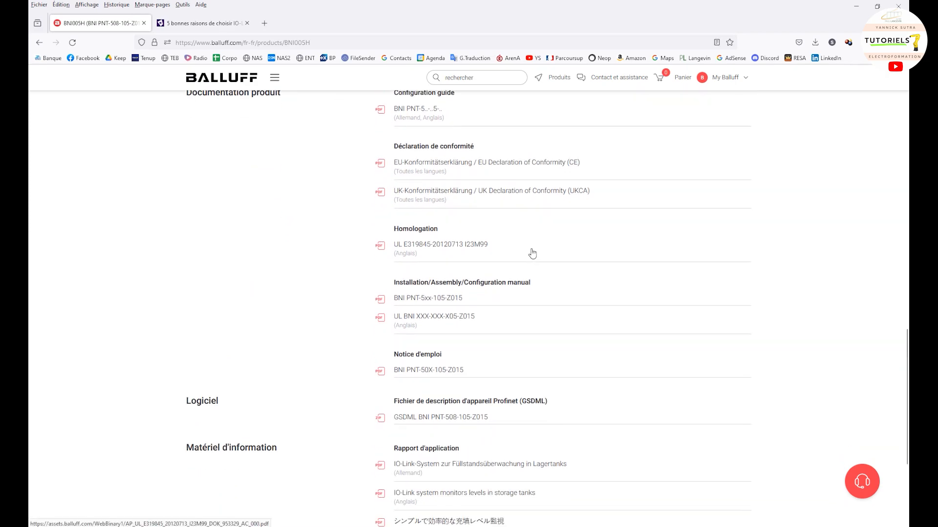
scroll(532, 253, down, 1)
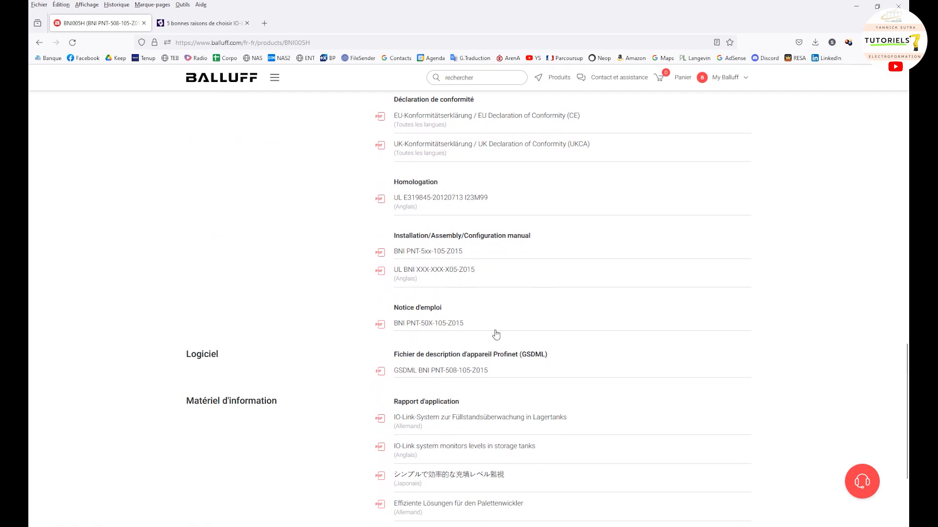
click(481, 372)
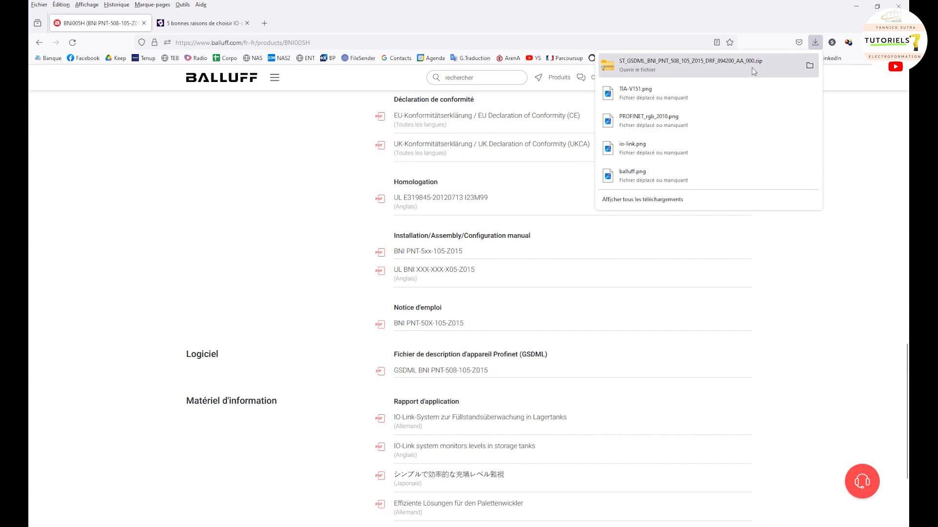
Locate the downloaded ST_GSDML_BNI_PNT_508_105_Z015_DRF_894200_AA_000.zip and extract all its contents into the proposed folder
click(809, 65)
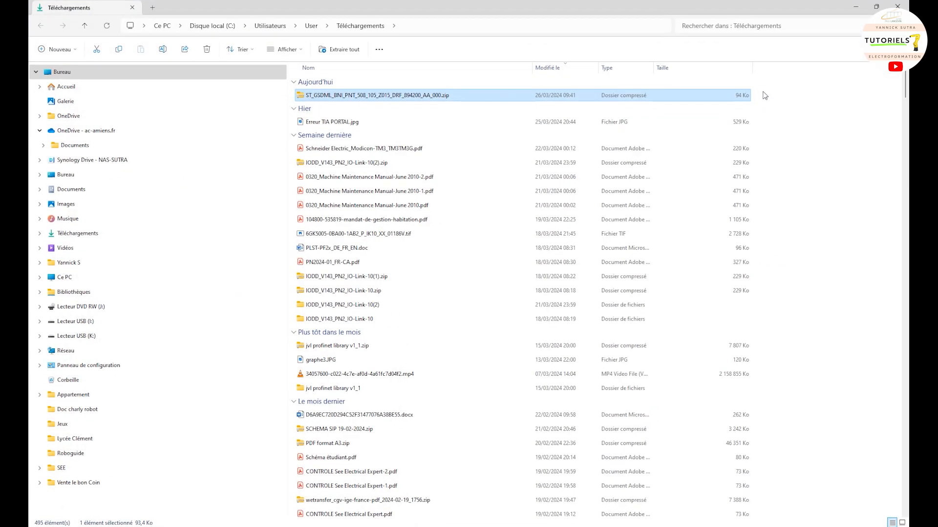
double_click(436, 97)
click(340, 50)
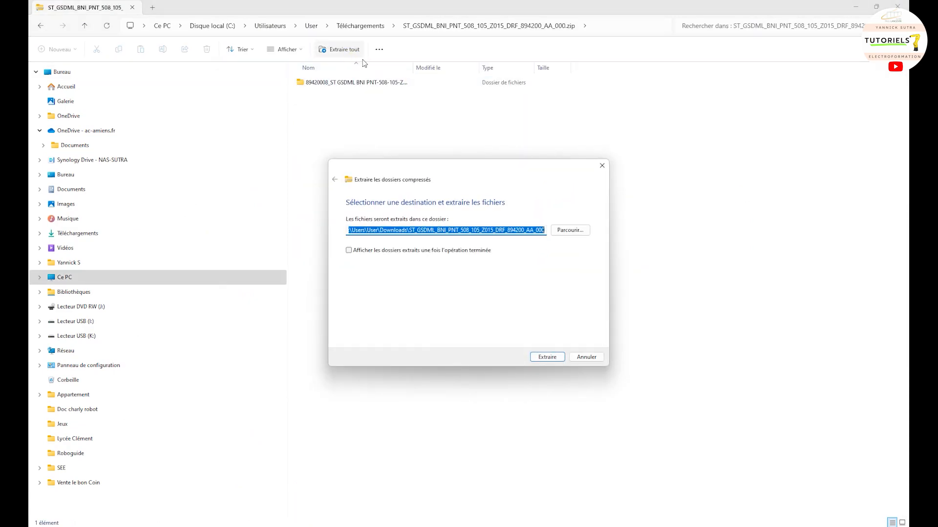
click(547, 357)
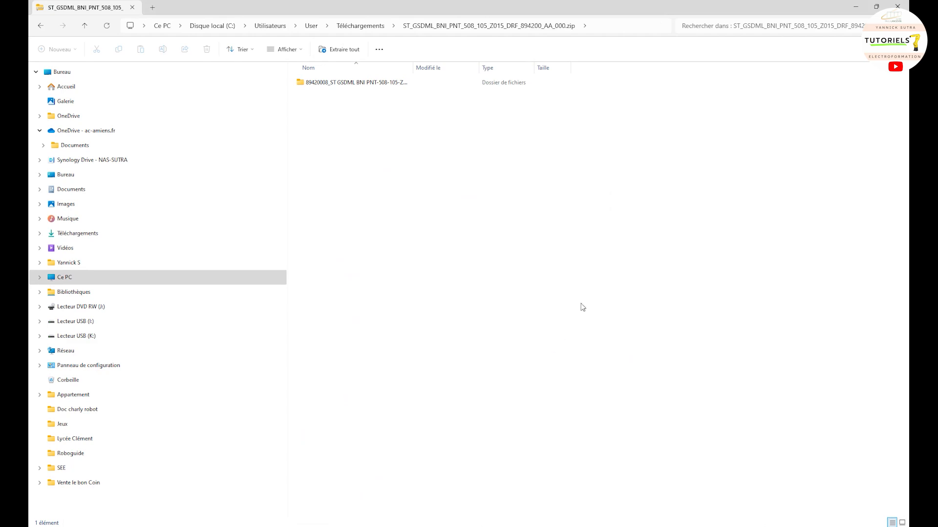
click(856, 6)
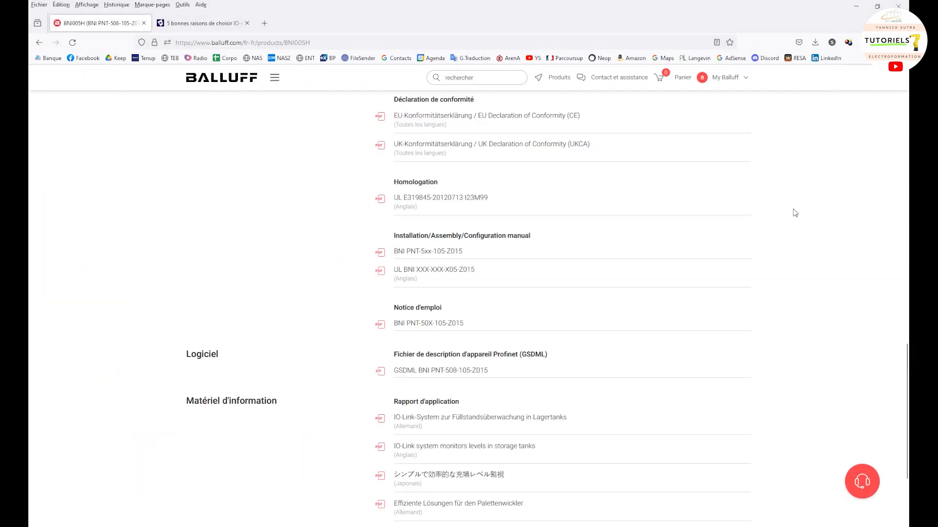
Switch to TIA Portal and examine the hardware catalogue's technology modules, including IO-Link master and weighing modules, and the communication modules
click(605, 526)
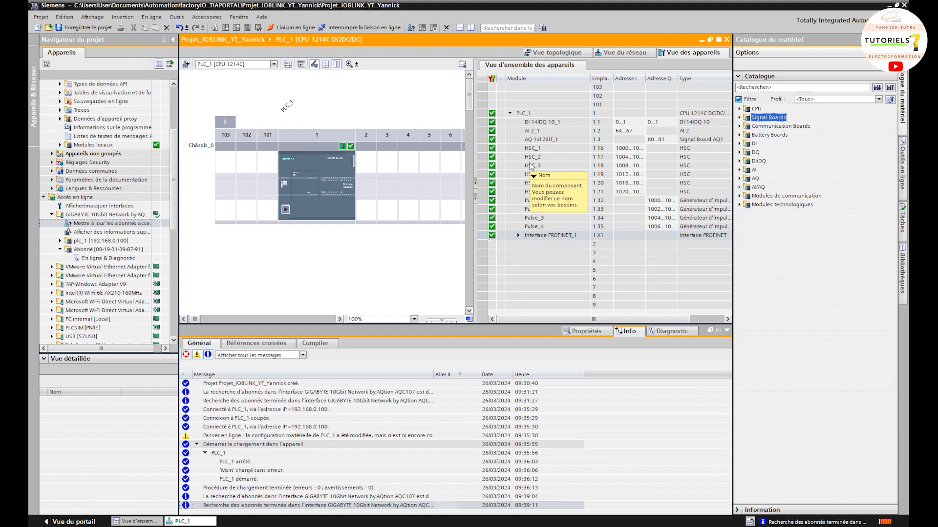
click(740, 205)
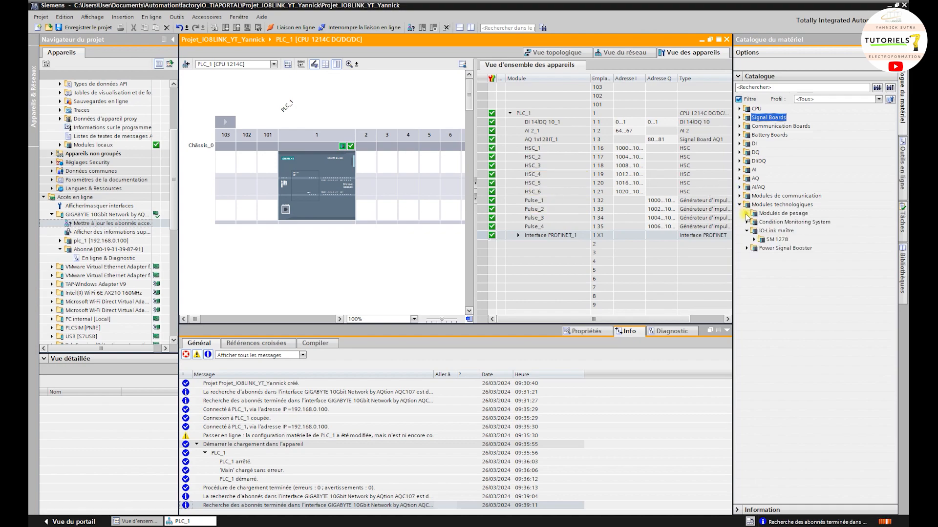
click(748, 231)
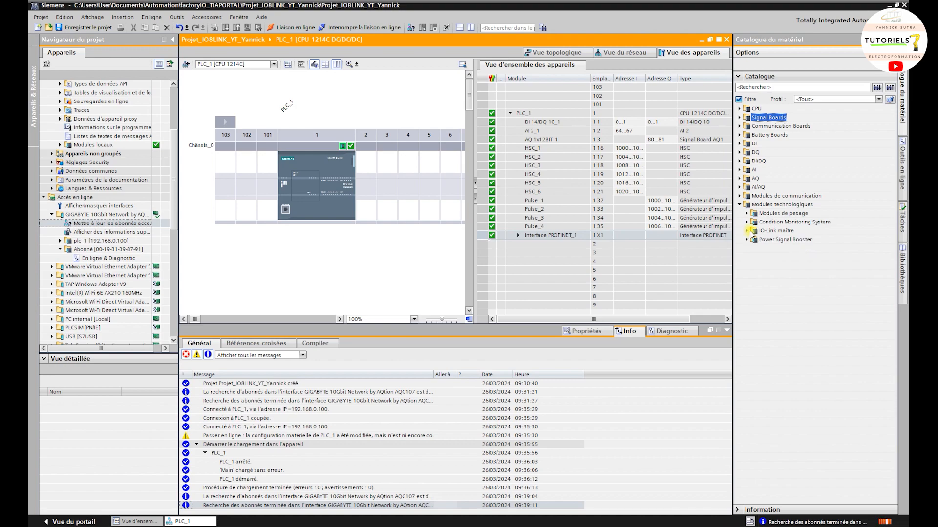
click(748, 231)
click(754, 240)
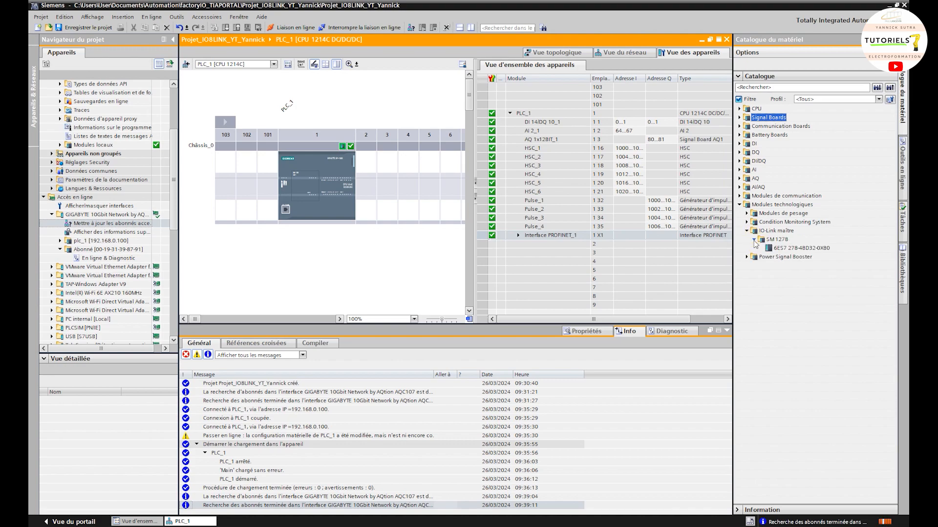
click(755, 240)
click(748, 214)
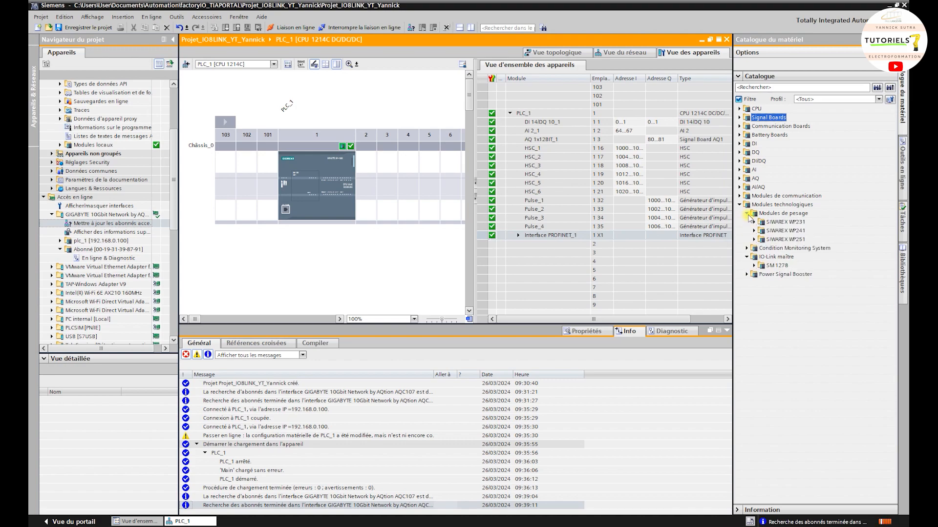
click(748, 214)
double_click(746, 196)
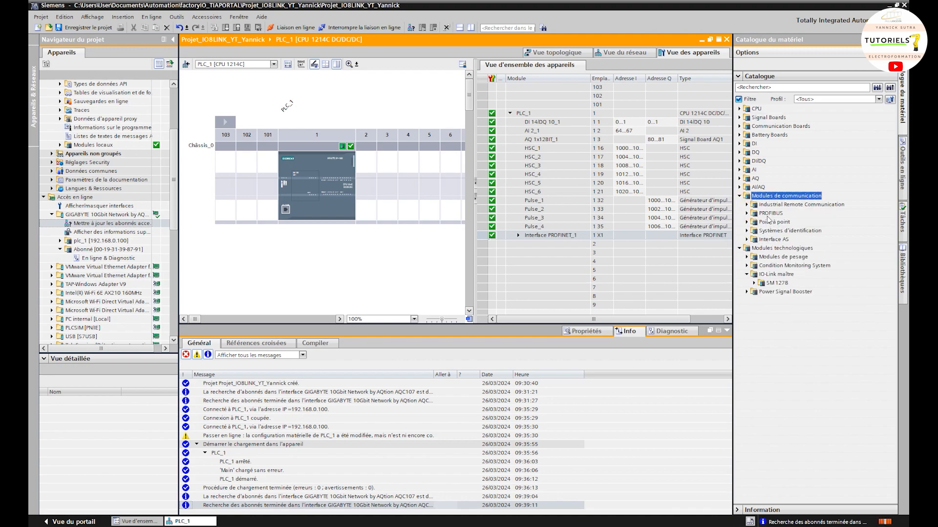
Open the manager for device description files (GSD) and dismiss its folder search without choosing a folder
click(181, 17)
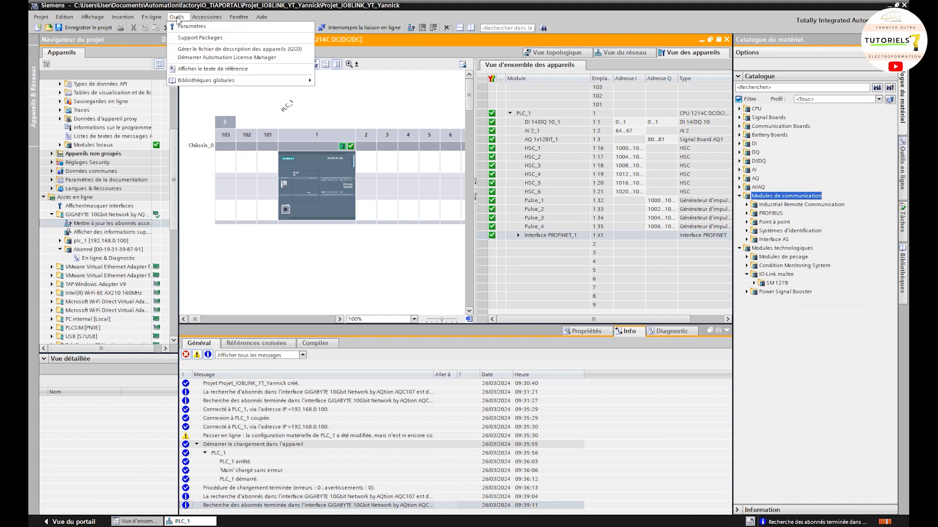
click(194, 49)
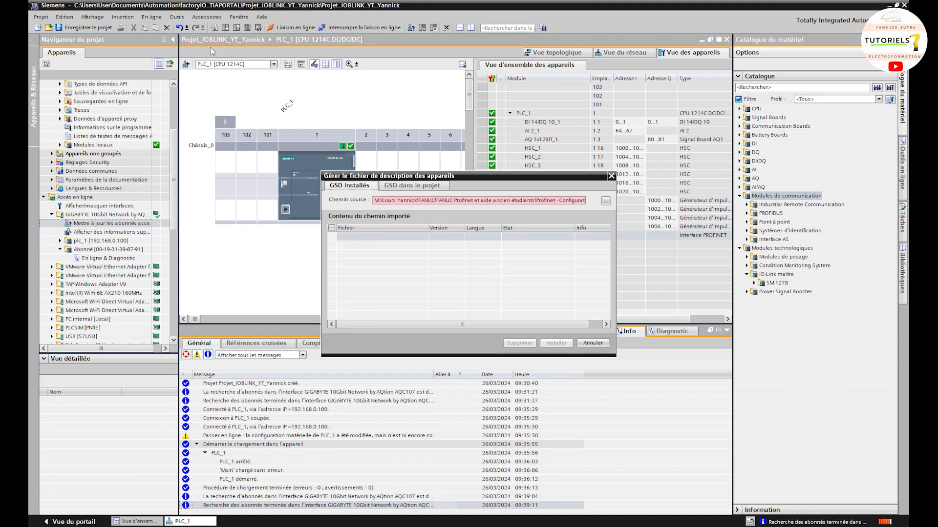
click(607, 202)
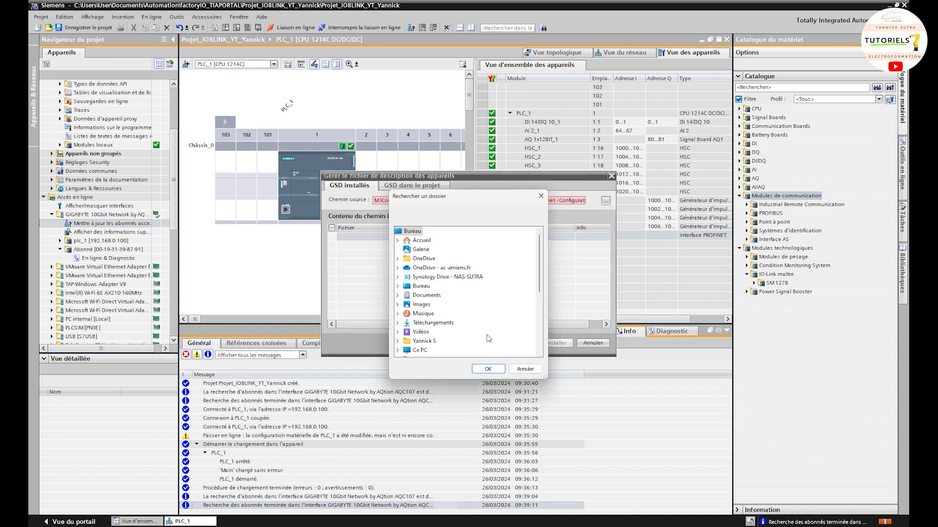
click(524, 369)
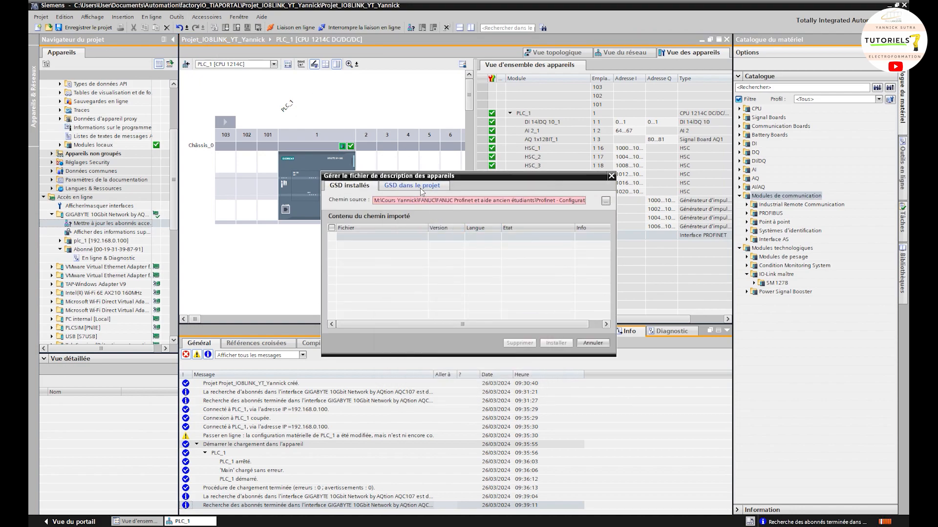
Replace the GSD source path with C:\Users\User\Downloads\
drag(412, 200, 586, 202)
key(Delete)
key(BackSpace)
key(BackSpace)
key(BackSpace)
key(BackSpace)
key(BackSpace)
key(BackSpace)
key(BackSpace)
text(C:\Users\User\Downloads\ST_GSDML_BNI_PNT_508_105_Z015_DRF_894200_AA_000)
key(Return)
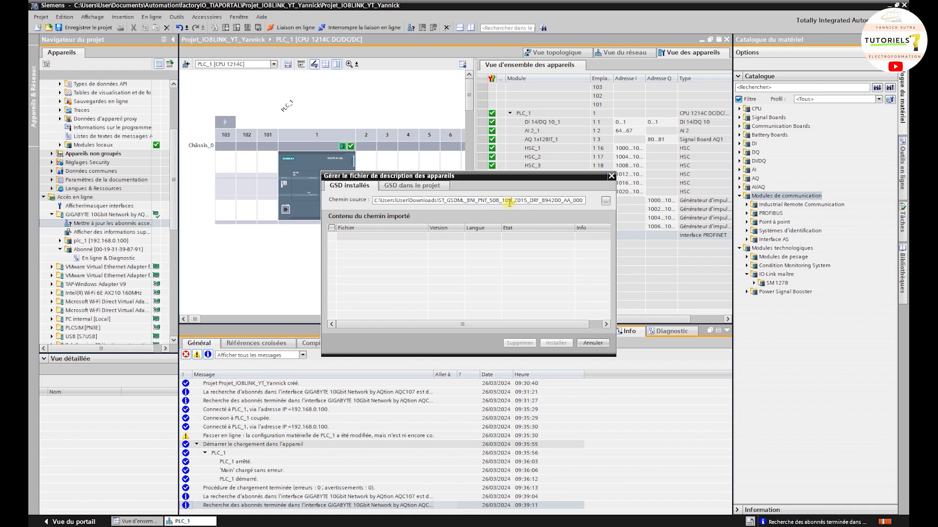
drag(439, 201, 589, 204)
key(Delete)
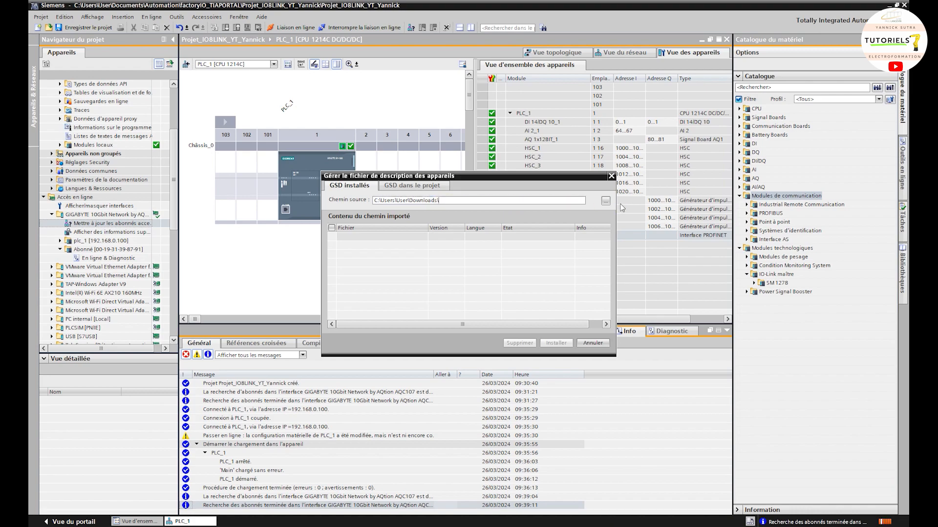
Choose the subfolder 89420008_ST GSDML BNI PNT-508-105-Z015 inside the extracted ST_GSDML_BNI_PNT_508_105_Z015_DRF_894200_AA_000 folder as the GSD source
click(605, 201)
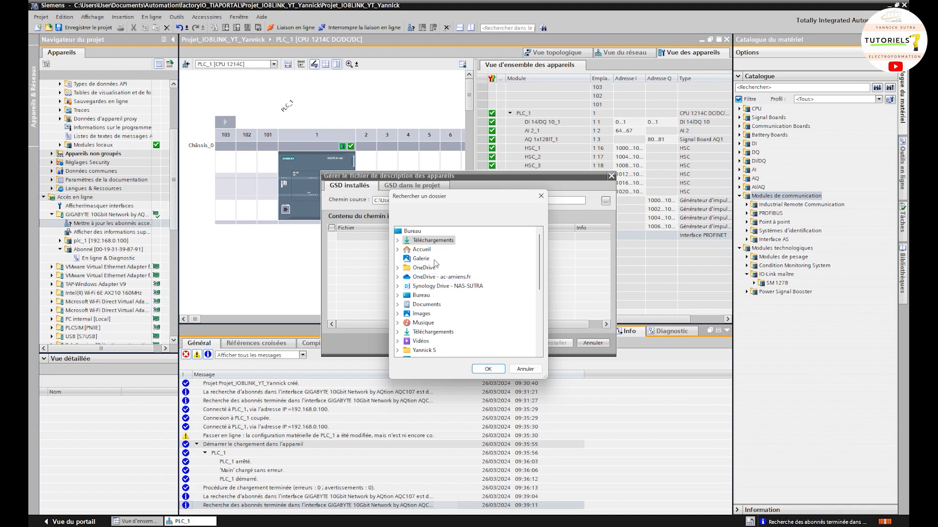
double_click(444, 243)
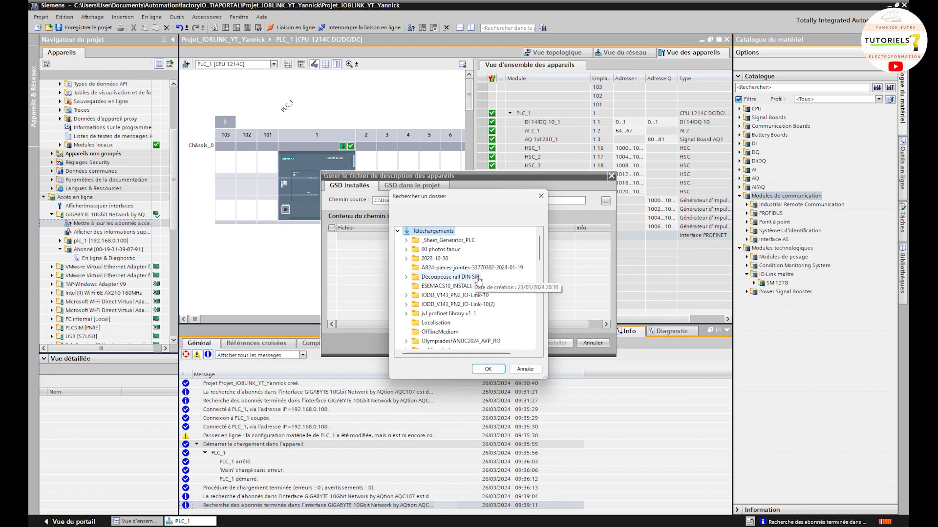
drag(545, 377, 659, 473)
scroll(572, 413, down, 4)
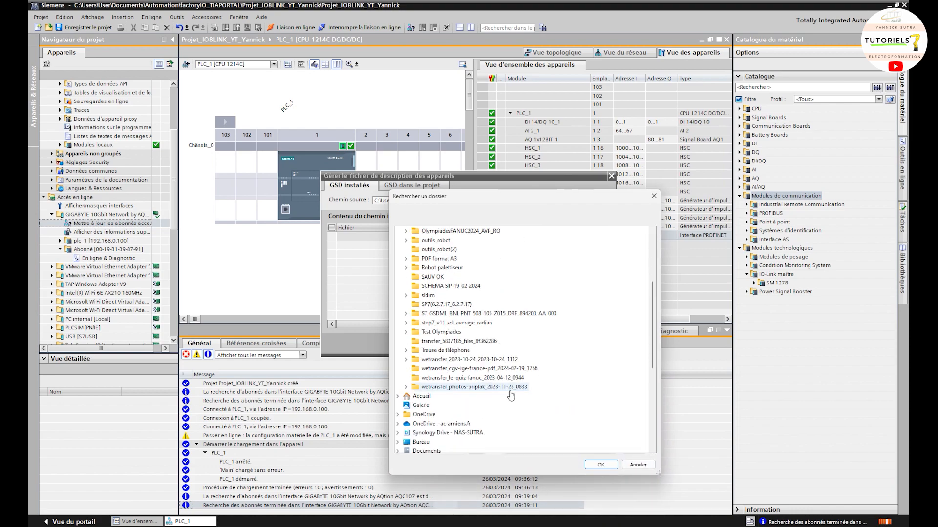
click(529, 315)
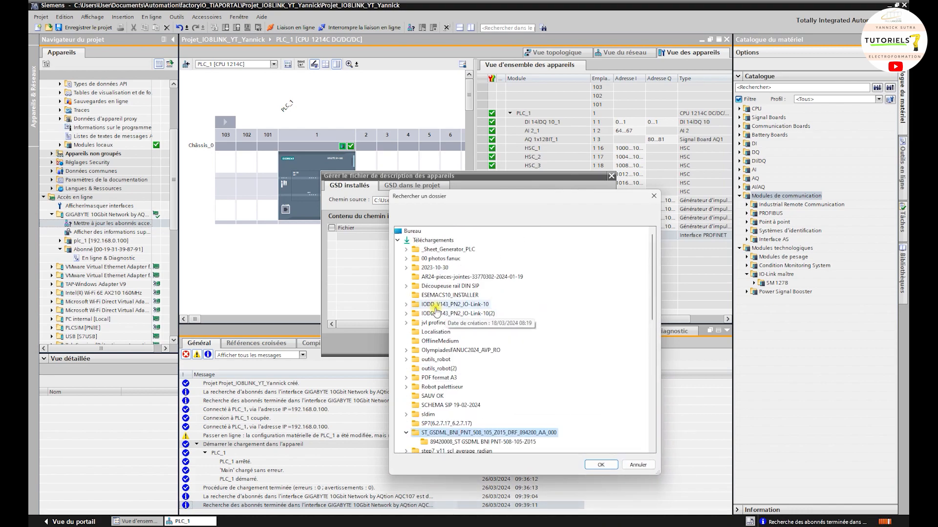
click(447, 442)
click(600, 465)
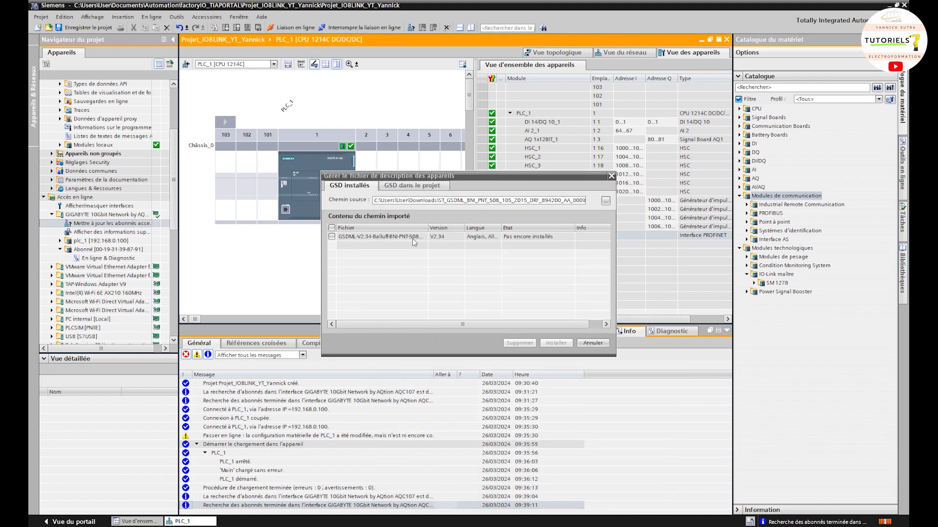
Install the device description file GSDML-V2.34-Balluff-BNI-PNT-508-105-Z015-20210401.xml and close the GSD manager
double_click(431, 225)
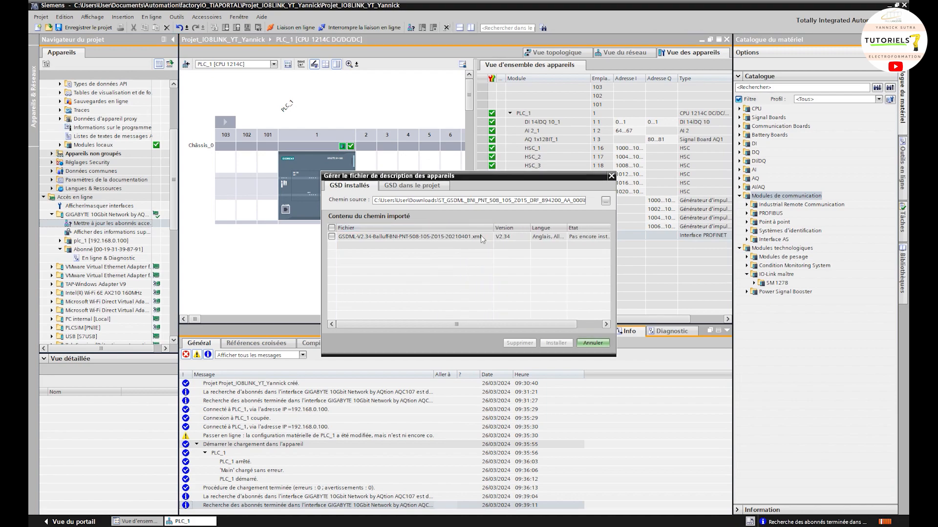
click(332, 236)
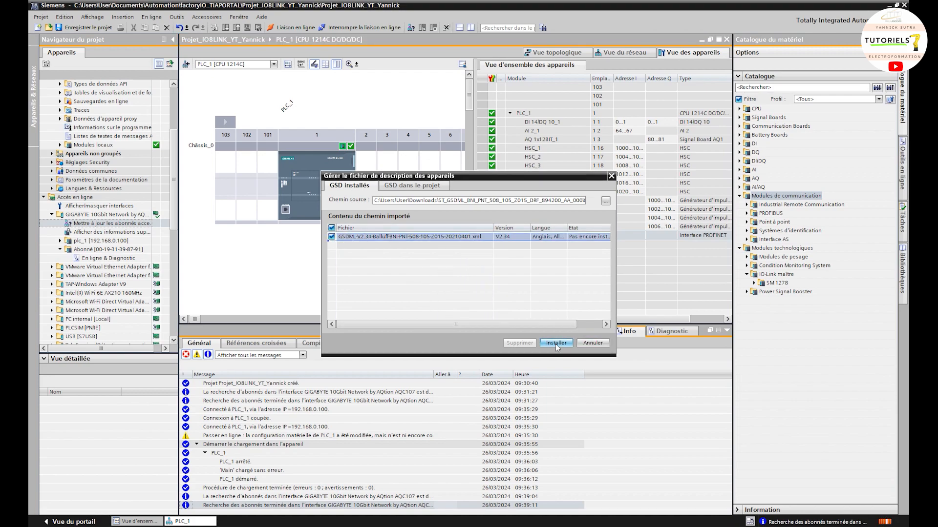
click(556, 343)
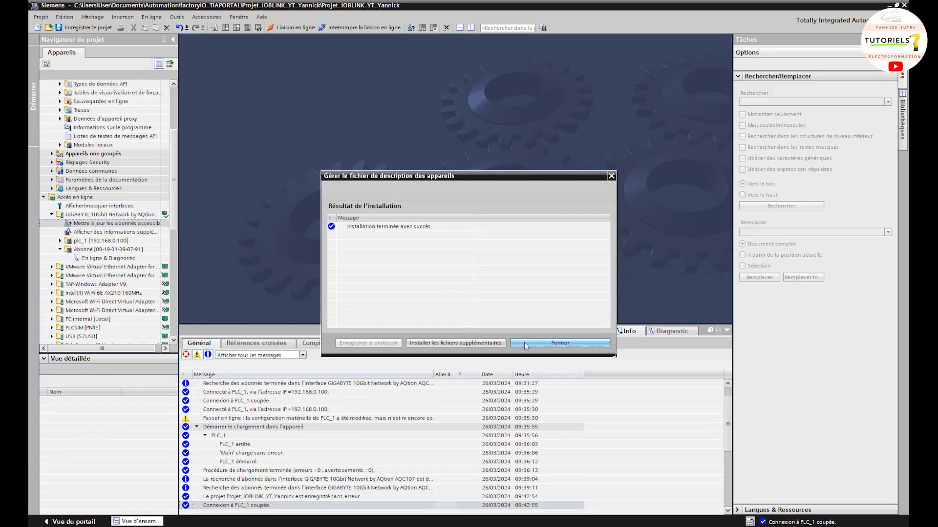
click(541, 342)
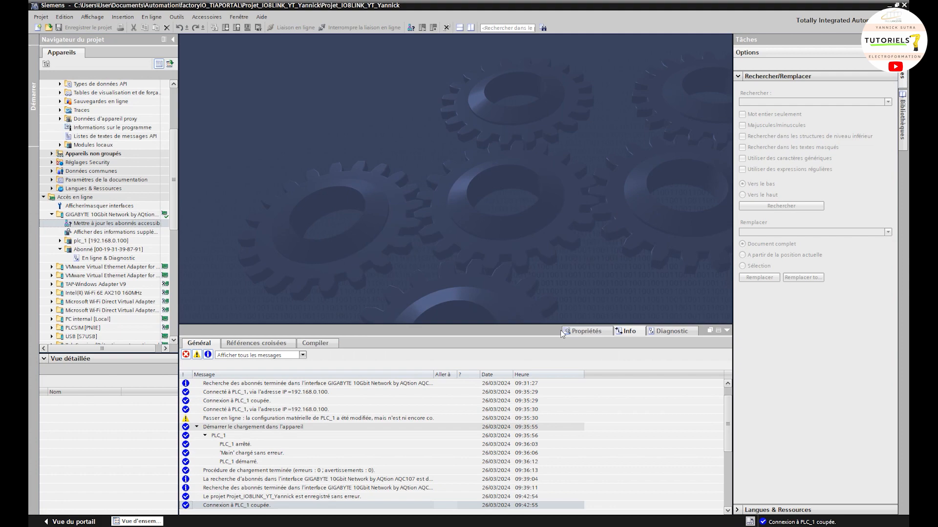
Open the project's Devices & Networks editor in the network view
scroll(98, 195, up, 4)
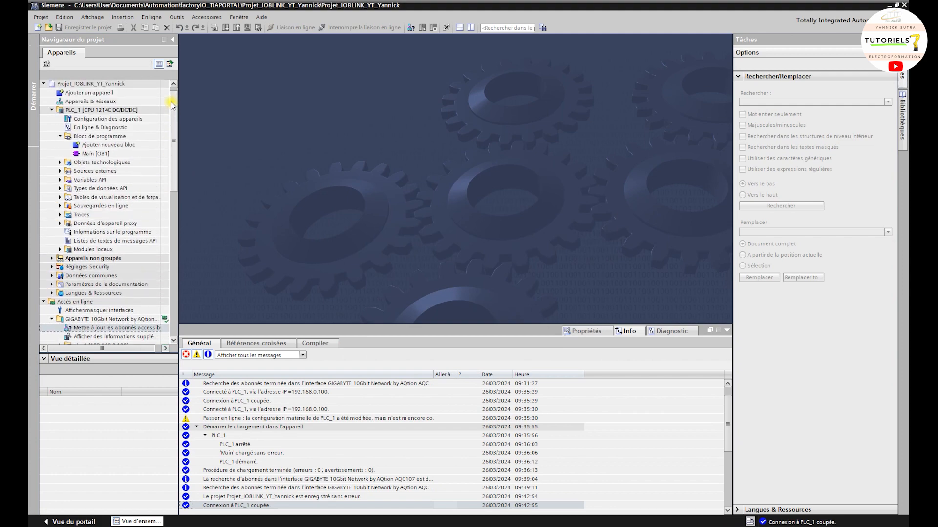
click(97, 102)
double_click(96, 105)
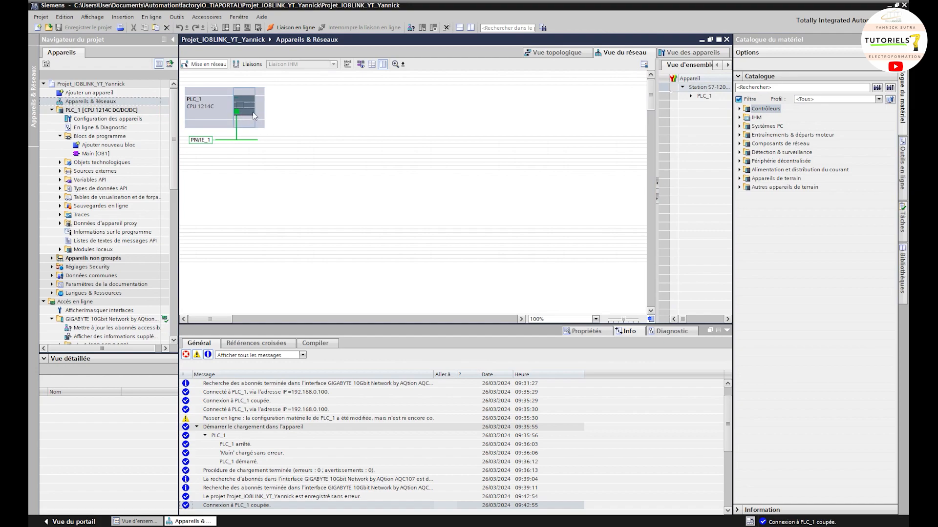
Add the Balluff BNI PNT-508-105-Z015 IO-Link master from the hardware catalog's PROFINET IO field devices to the network view beside PLC_1
click(739, 188)
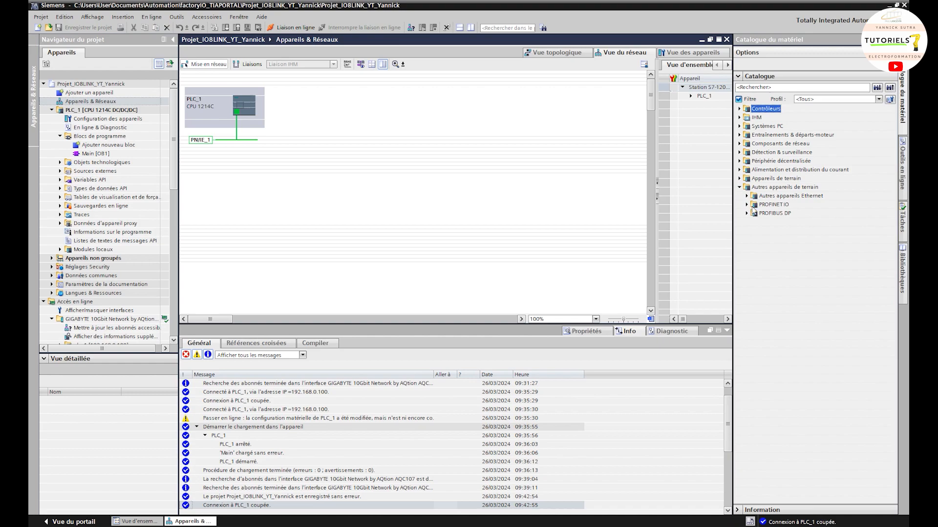
click(747, 205)
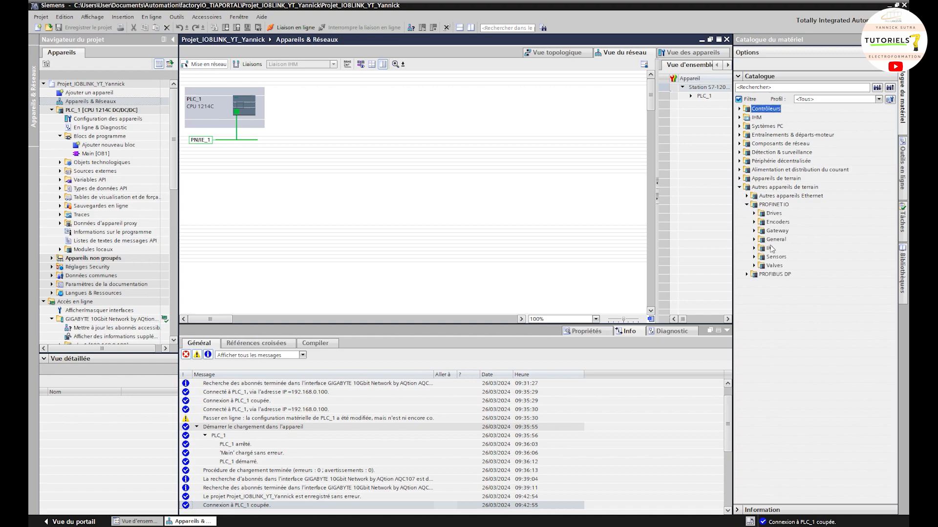
click(754, 248)
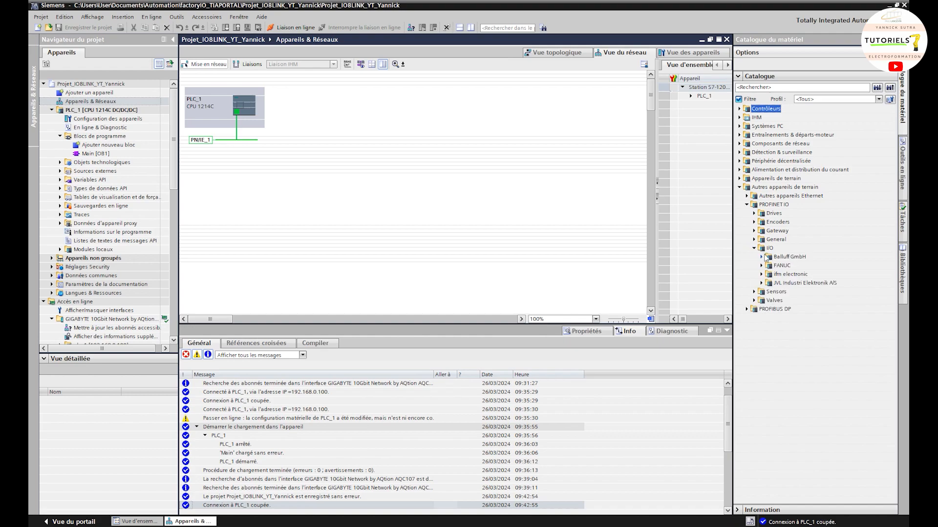
click(761, 258)
click(769, 266)
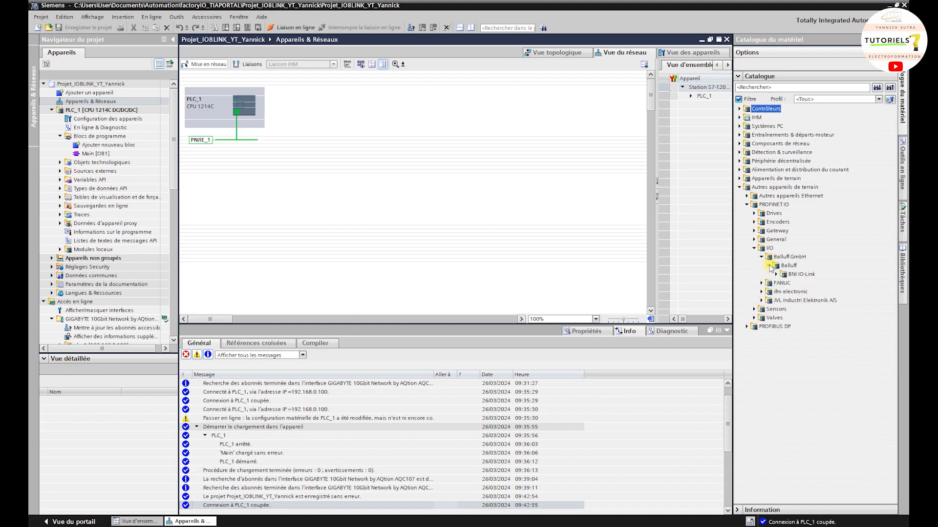
click(776, 274)
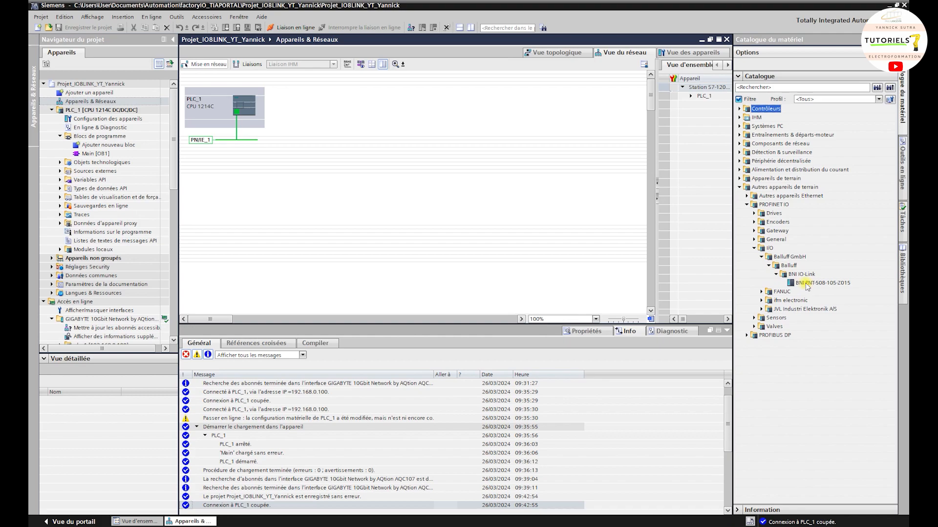
click(807, 285)
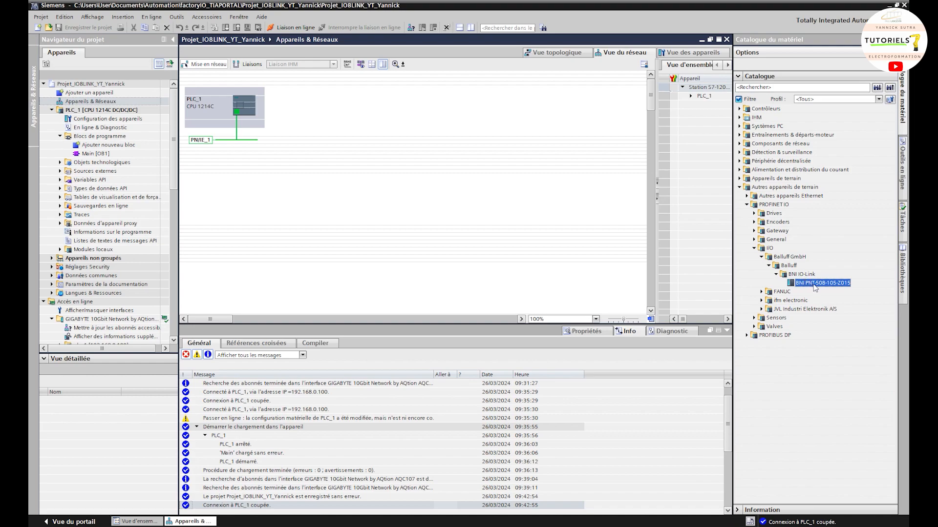
drag(815, 287, 366, 113)
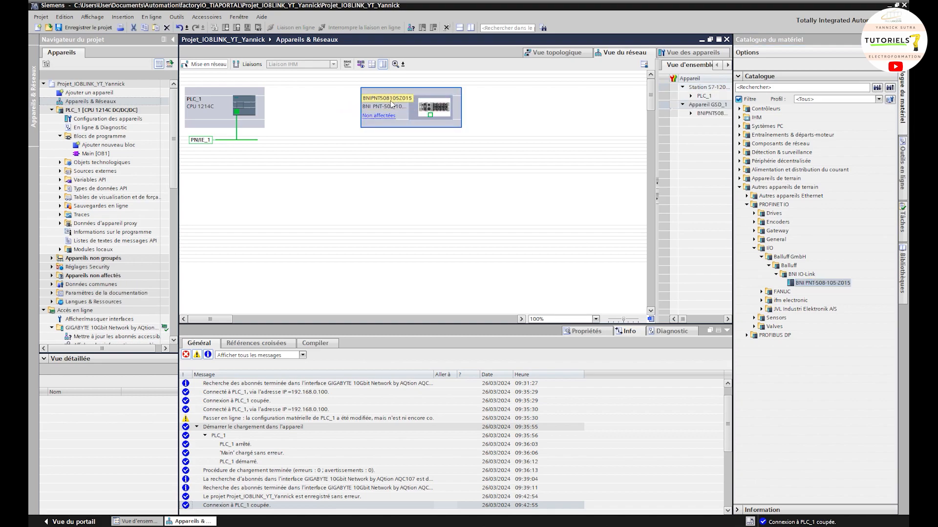